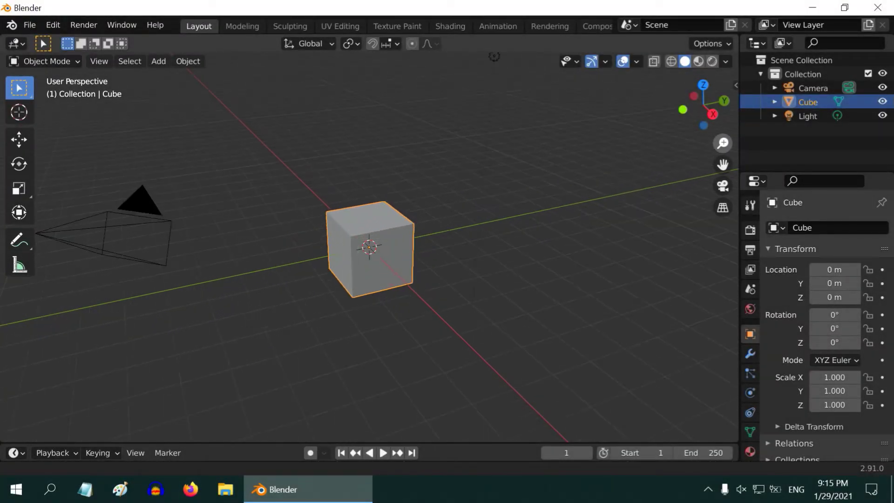
# Delete the default cube and add a UV sphere at the world origin
pyautogui.scroll(5, 370, 249)
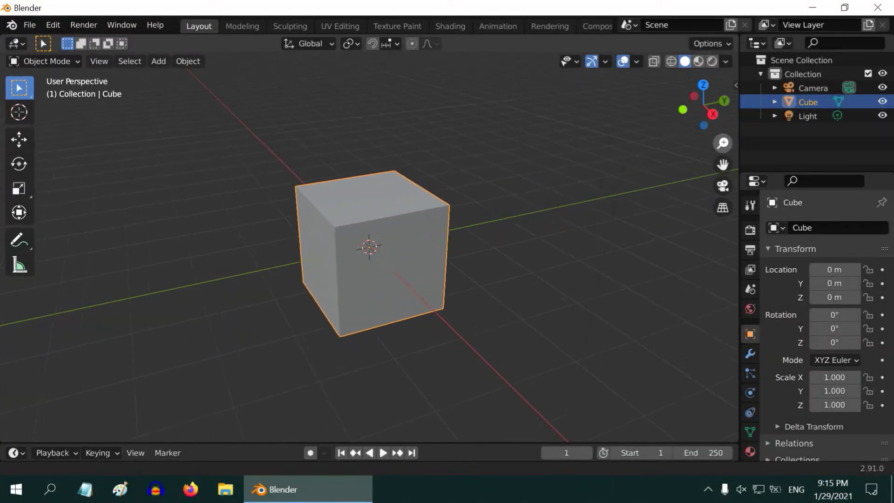
pyautogui.press('x')
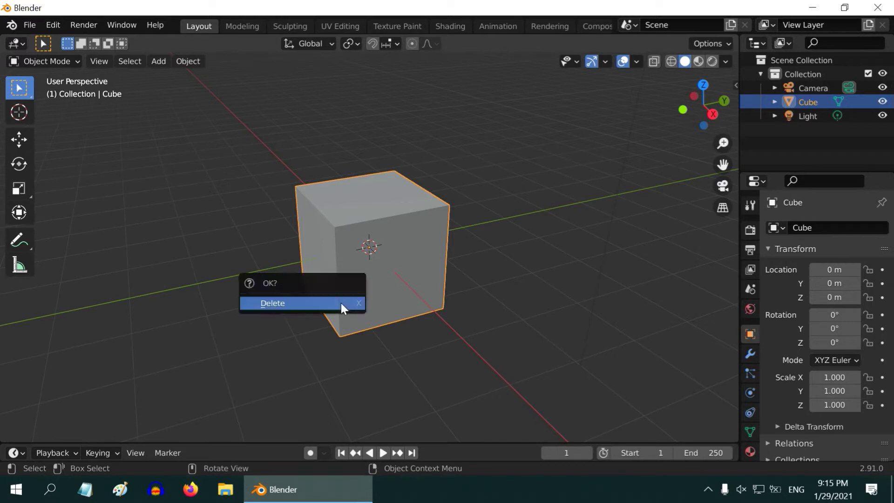
pyautogui.click(340, 301)
pyautogui.click(158, 61)
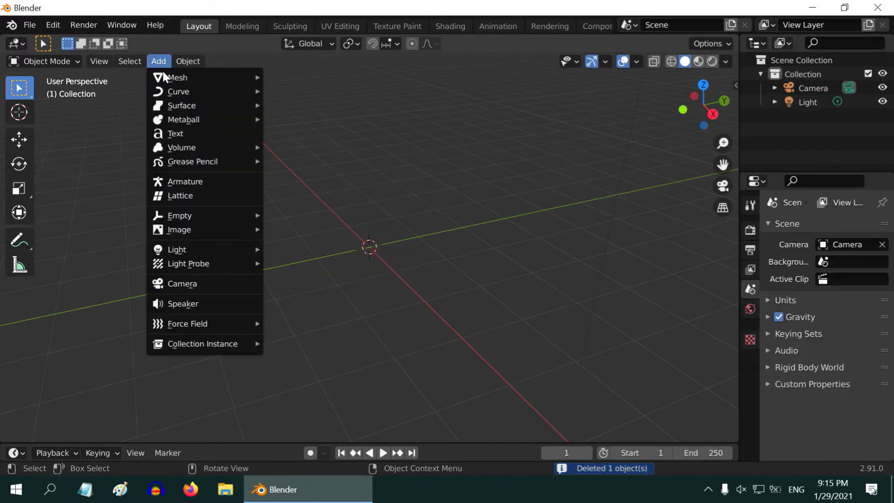
pyautogui.moveTo(187, 77)
pyautogui.click(311, 117)
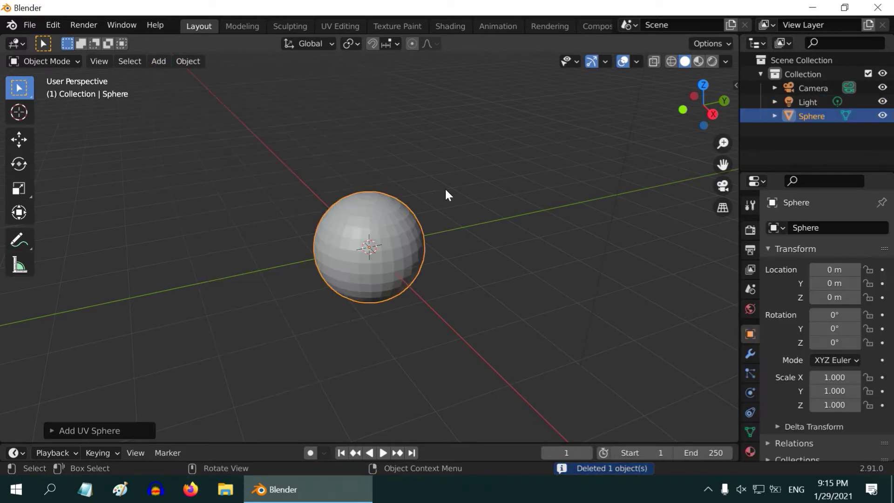
# Scale the UV sphere uniformly to 0.15
pyautogui.write('s.15')
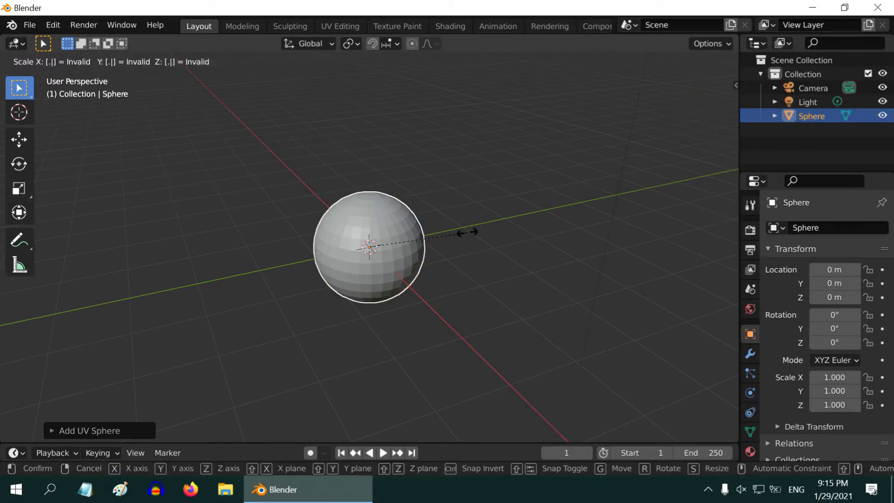
pyautogui.press('Return')
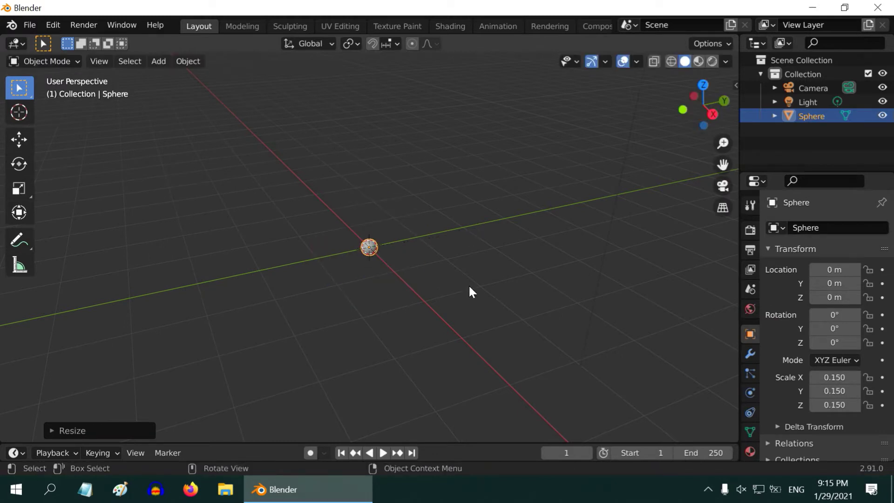
pyautogui.scroll(7, 423, 312)
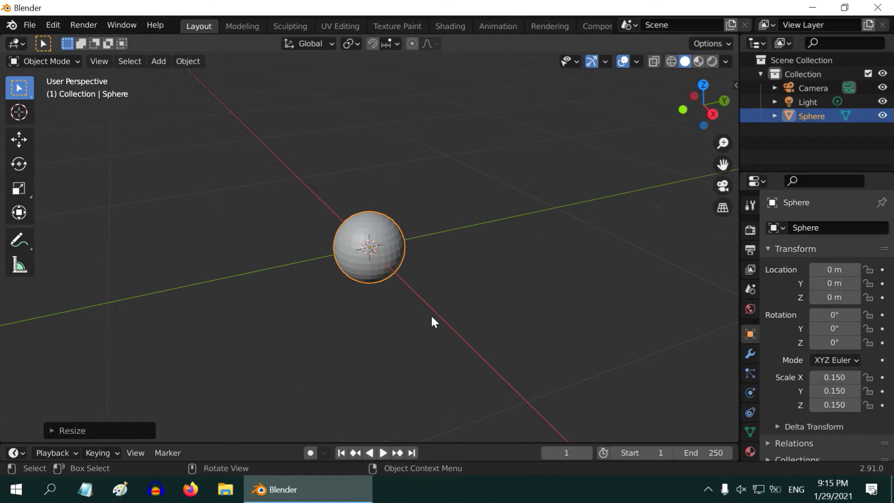
# Create a new material for the sphere and change its surface shader to Emission
pyautogui.click(750, 451)
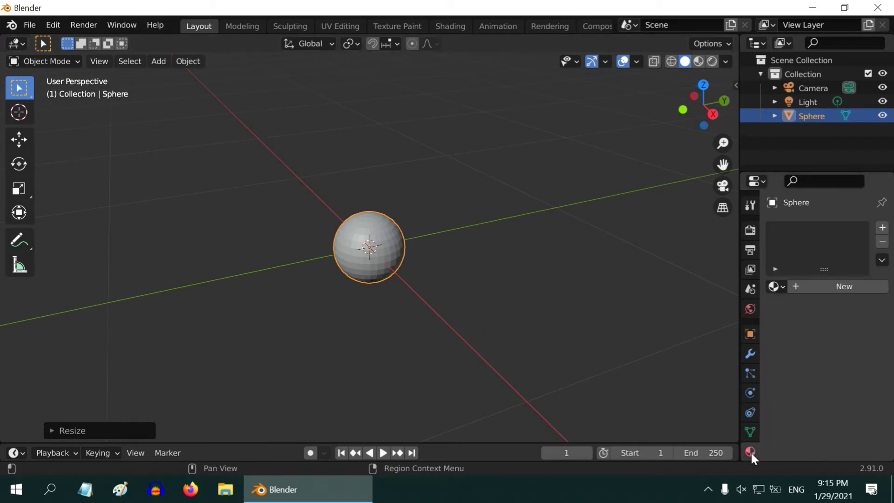
pyautogui.click(818, 284)
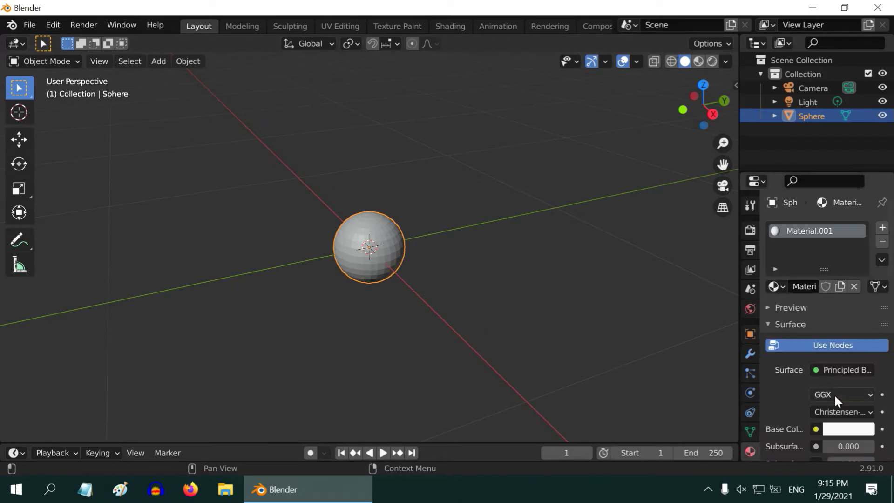
pyautogui.click(838, 370)
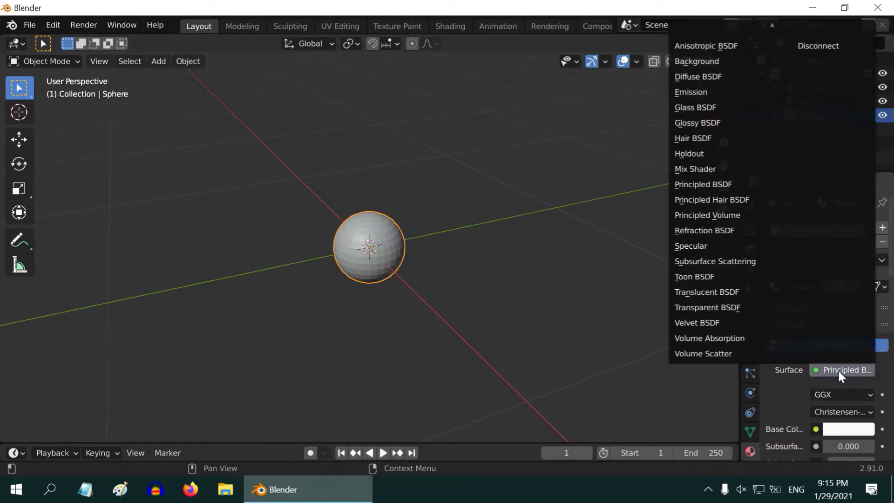
pyautogui.click(698, 91)
# Give the emission a pale peach color with hue 0.046 and saturation 0.264, and set its strength to 3
pyautogui.click(843, 395)
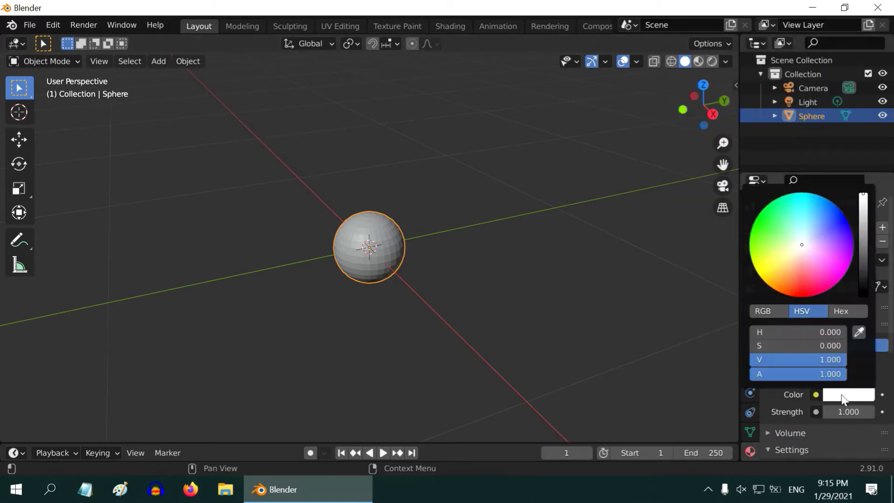
pyautogui.click(798, 258)
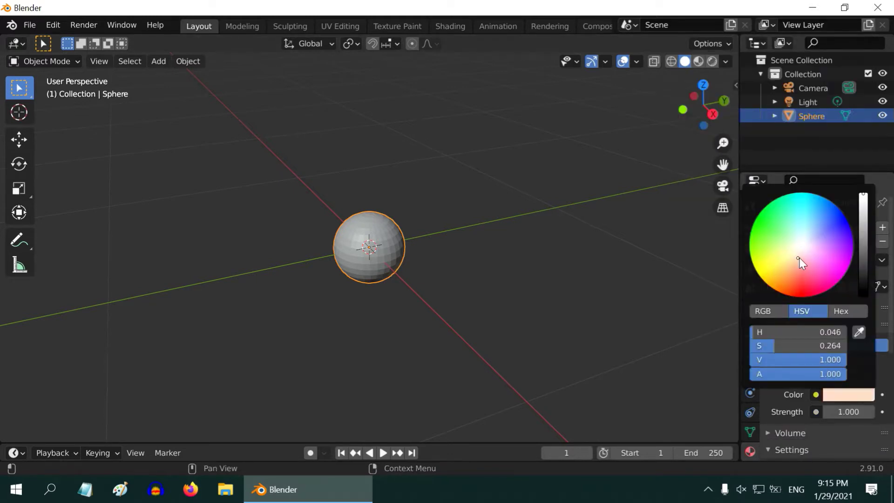
pyautogui.click(848, 411)
pyautogui.write('3')
pyautogui.press('Return')
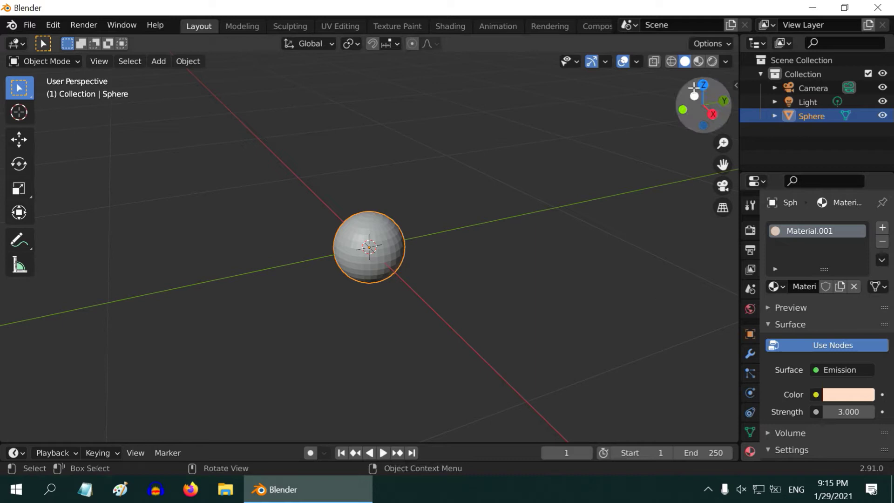
# Show the viewport in rendered shading and darken the world background color to black
pyautogui.click(712, 62)
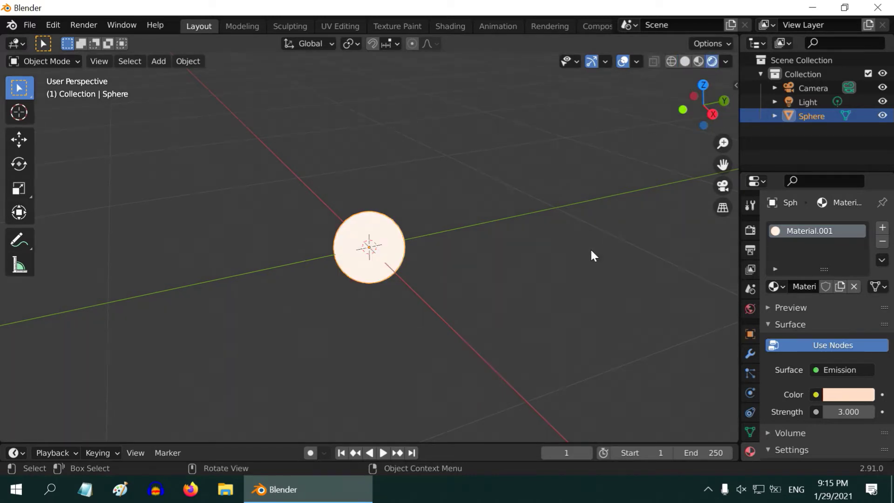
pyautogui.click(750, 308)
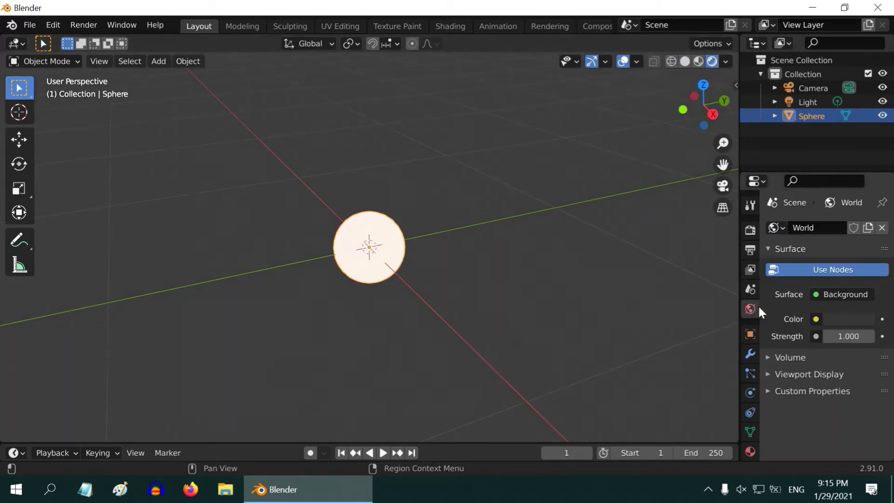
pyautogui.click(862, 318)
pyautogui.moveTo(862, 192); pyautogui.dragTo(863, 220)
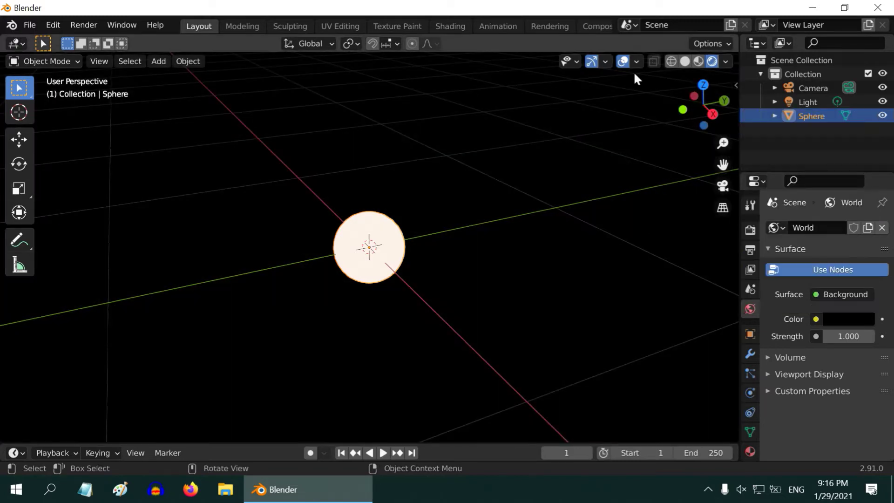
# Hide the viewport overlays and enable Bloom in the Eevee render settings
pyautogui.click(623, 64)
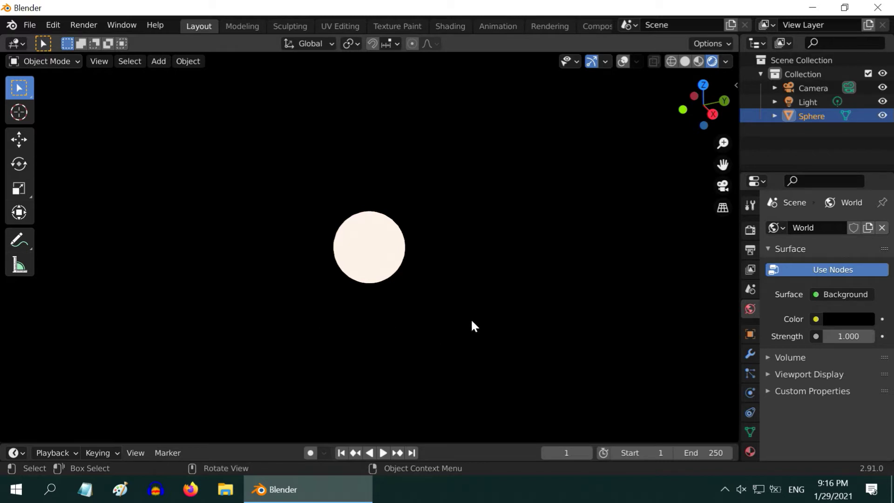
pyautogui.click(747, 231)
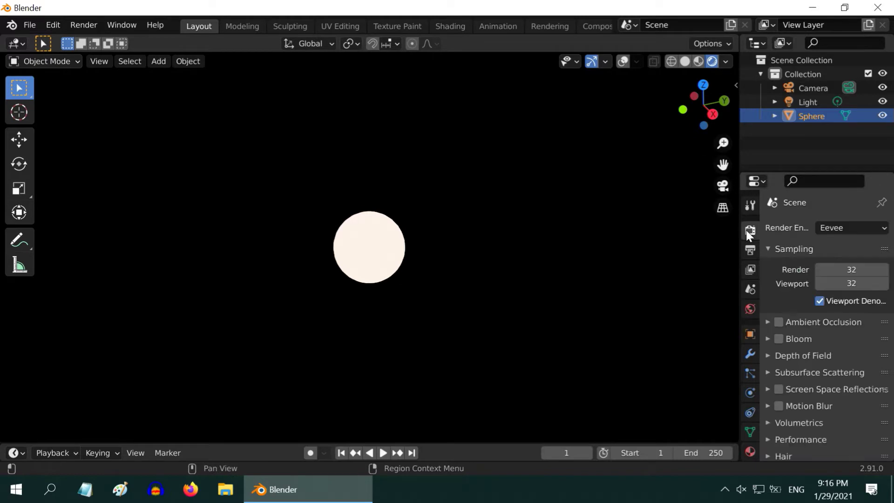
pyautogui.click(778, 338)
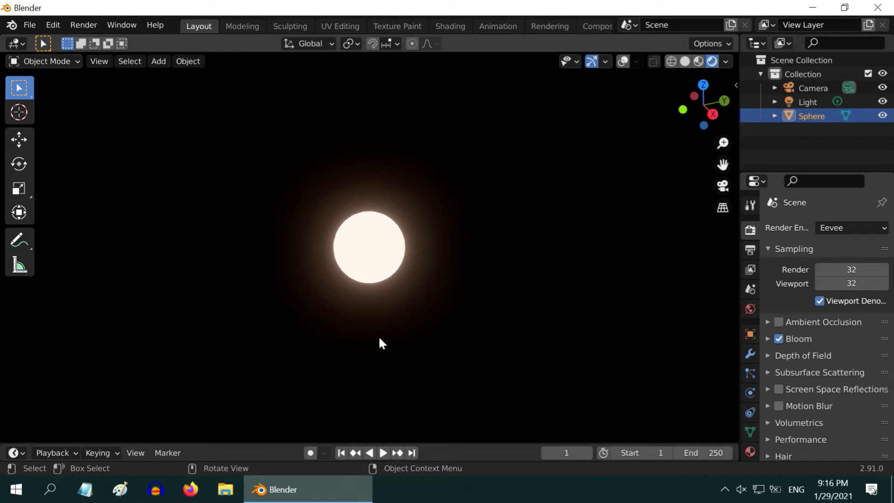
# Change the 3D viewport area to the Compositor and enable nodes for the scene
pyautogui.click(19, 43)
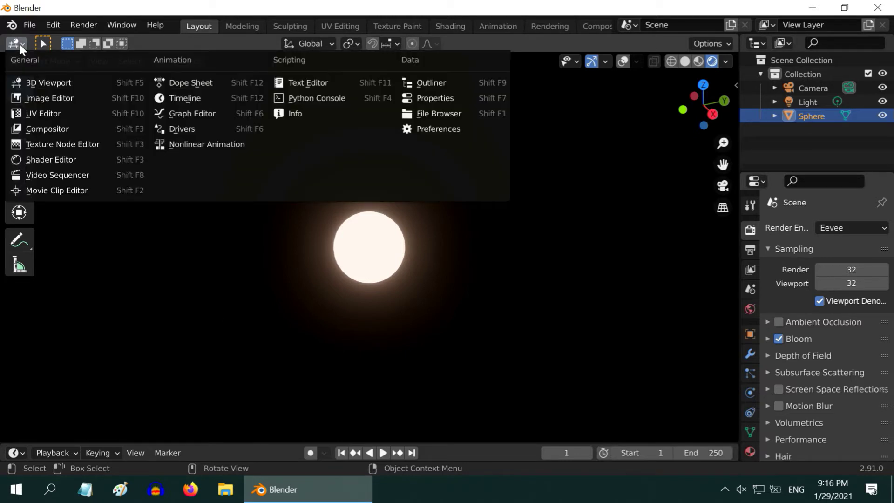
pyautogui.click(50, 128)
pyautogui.moveTo(582, 273); pyautogui.dragTo(733, 273)
pyautogui.click(155, 44)
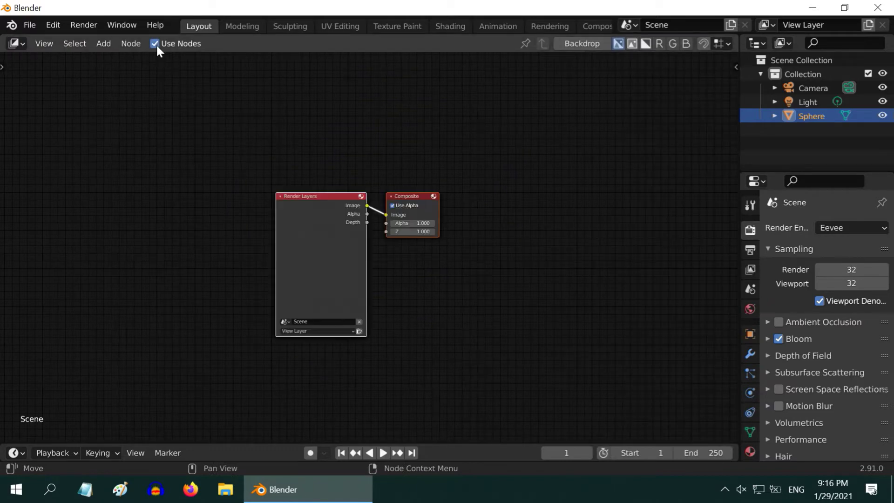
# Spread the compositor nodes apart, with Render Layers at the left of the graph and Composite far to its right
pyautogui.scroll(1, 351, 253)
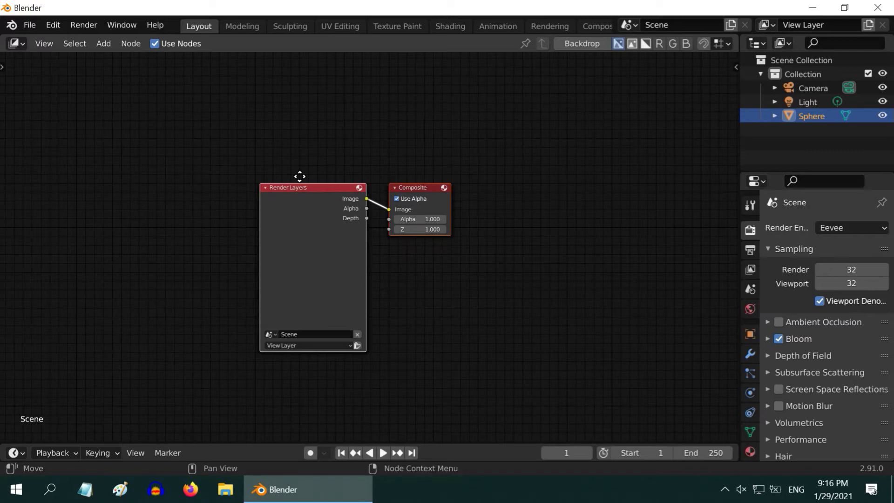
pyautogui.moveTo(318, 187); pyautogui.dragTo(70, 77)
pyautogui.click(129, 95)
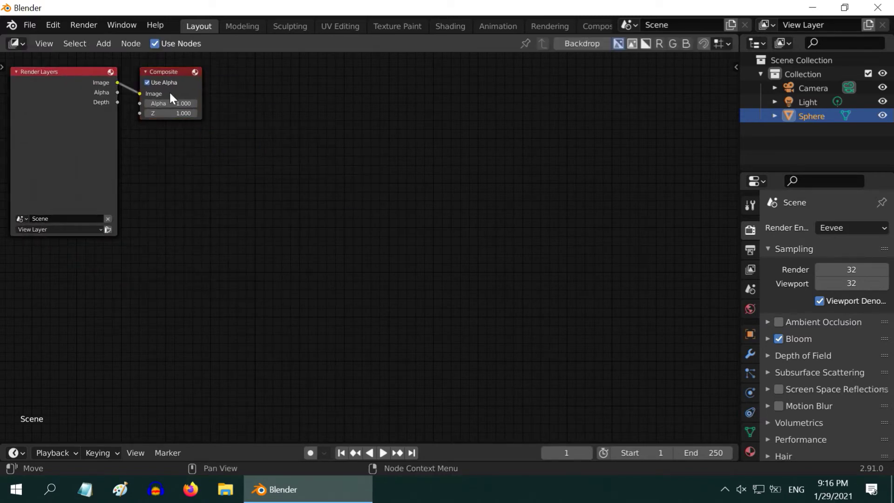
pyautogui.moveTo(172, 73); pyautogui.dragTo(693, 94)
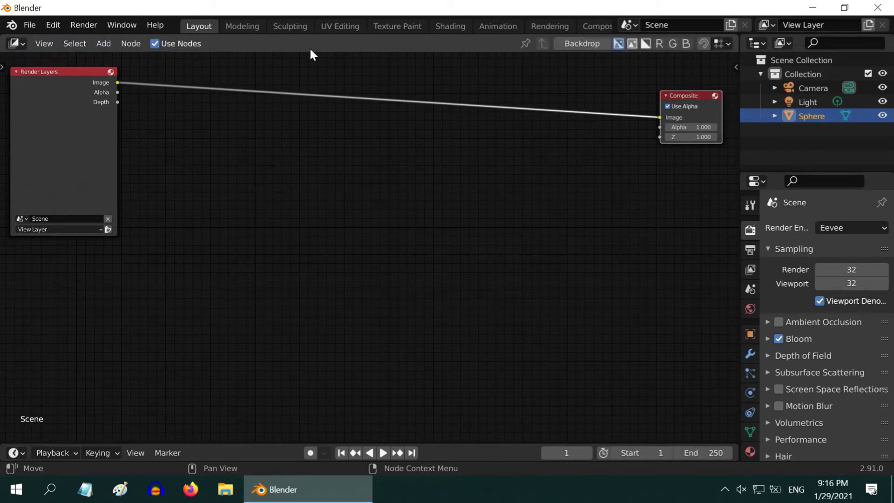
# Add a Blur node just beside the Render Layers node and set its filter type to Fast Gaussian
pyautogui.click(103, 45)
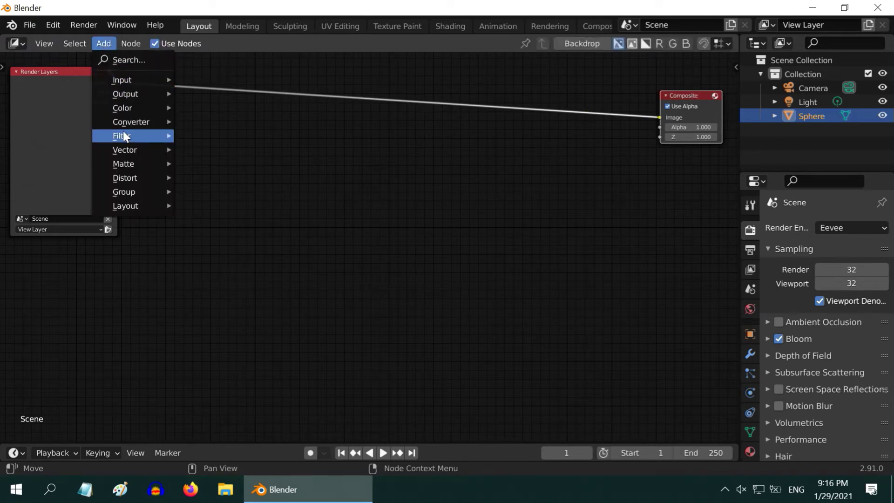
pyautogui.moveTo(163, 137)
pyautogui.click(226, 149)
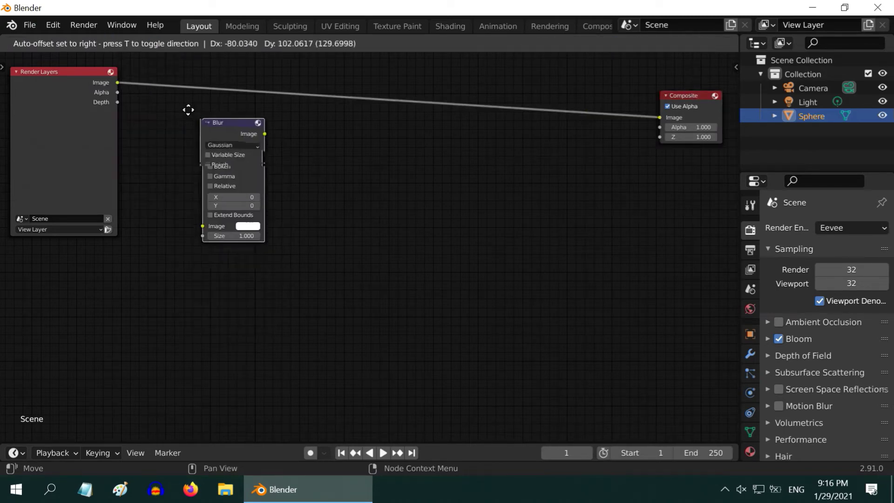
pyautogui.click(149, 94)
pyautogui.moveTo(165, 98); pyautogui.dragTo(180, 98)
pyautogui.click(192, 122)
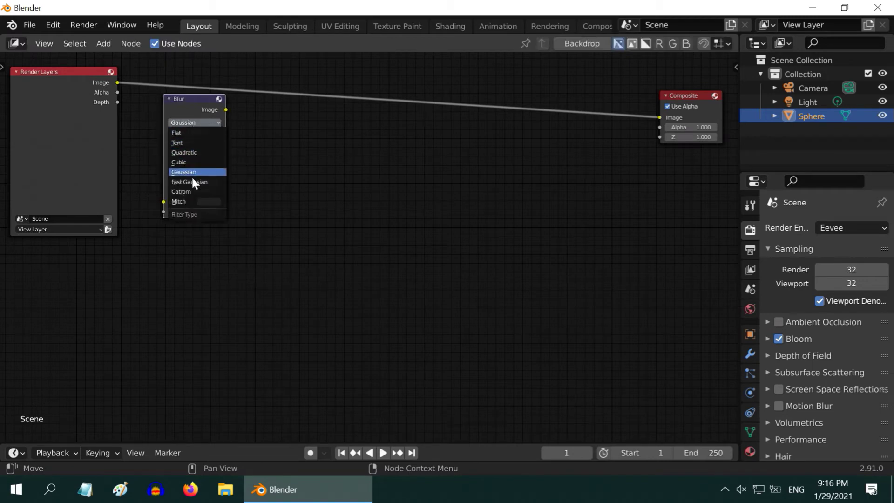
pyautogui.click(191, 182)
# Set the Blur node's X and Y to 60 and its size to 3, and connect the Render Layers image to its image input
pyautogui.click(211, 144)
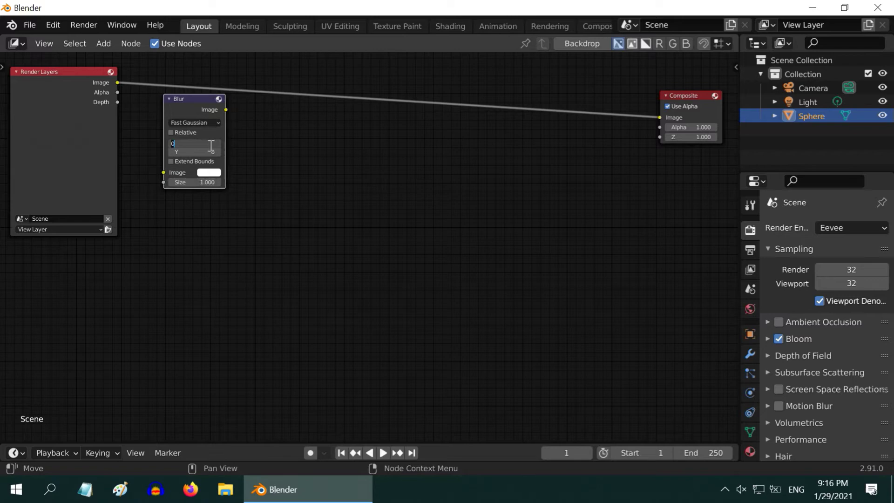
pyautogui.write('60')
pyautogui.press('Tab')
pyautogui.write('60')
pyautogui.press('Return')
pyautogui.click(211, 182)
pyautogui.write('3')
pyautogui.press('Return')
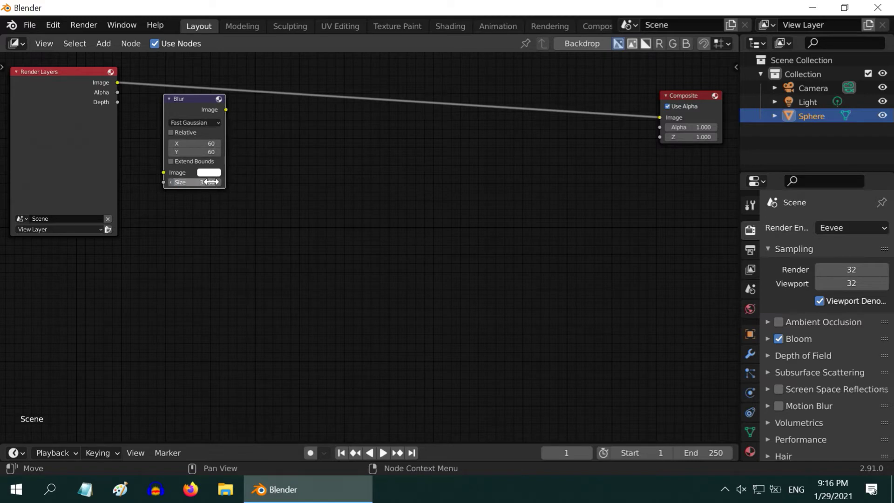
pyautogui.moveTo(117, 83); pyautogui.dragTo(161, 171)
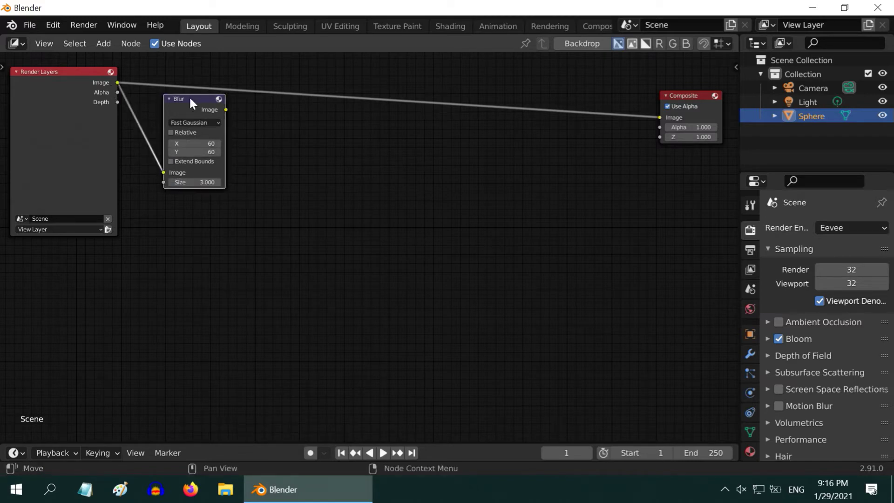
# Duplicate the Blur node, place the copy directly below, and set its X and Y to 80 and its size to 1
pyautogui.hotkey('shift', 'd')
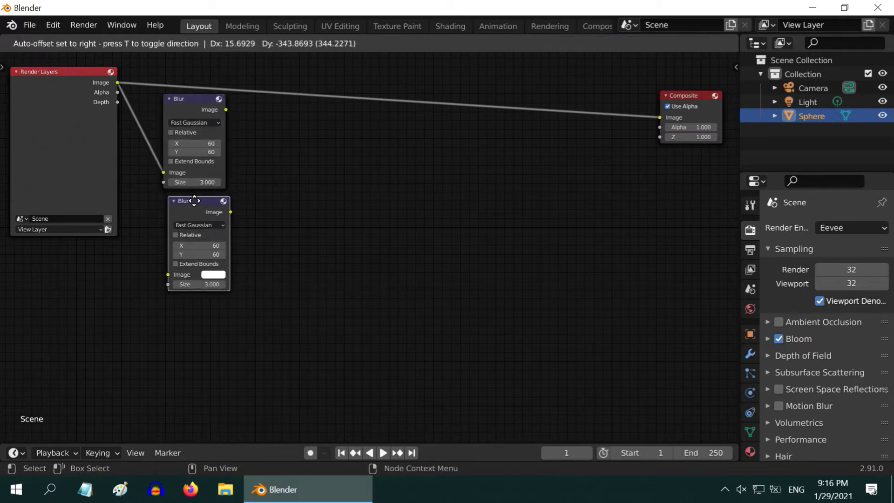
pyautogui.click(190, 209)
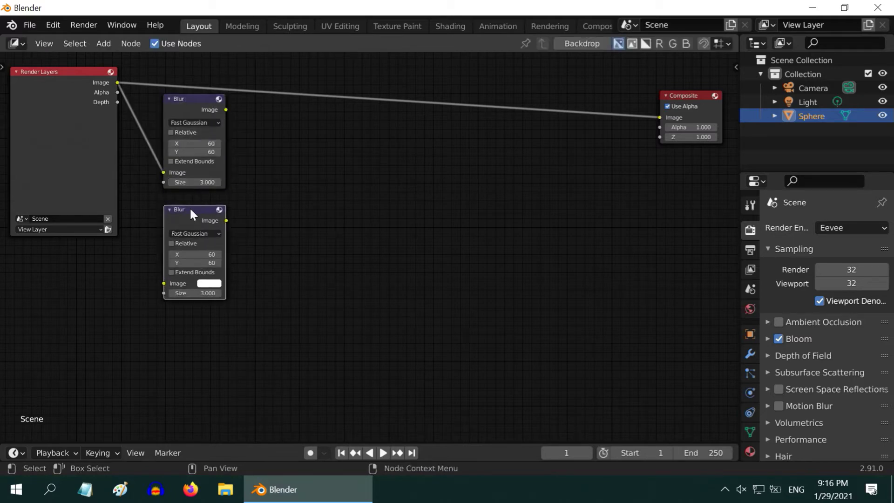
pyautogui.click(208, 254)
pyautogui.write('80')
pyautogui.press('Return')
pyautogui.click(211, 263)
pyautogui.write('80')
pyautogui.press('Return')
pyautogui.click(206, 293)
pyautogui.write('1')
pyautogui.press('Return')
# Duplicate the second Blur node, place the copy directly below it, and set its X and Y to 150
pyautogui.hotkey('shift', 'd')
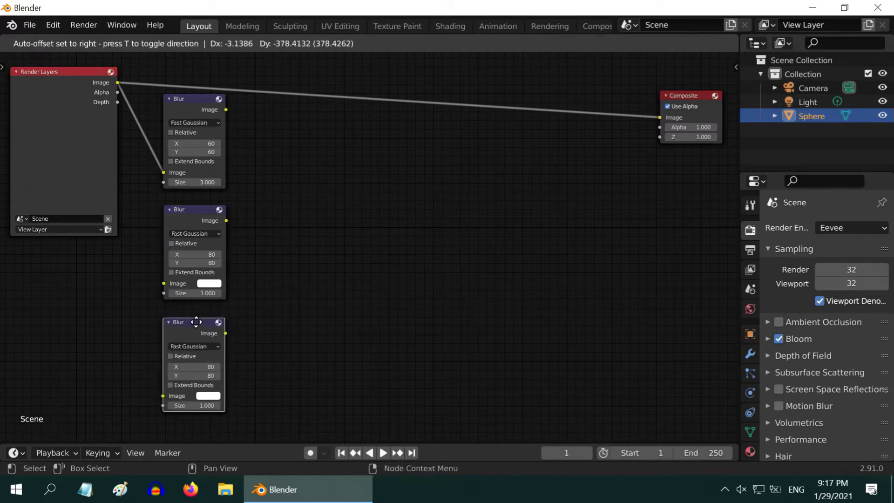
pyautogui.click(196, 322)
pyautogui.click(196, 367)
pyautogui.write('15')
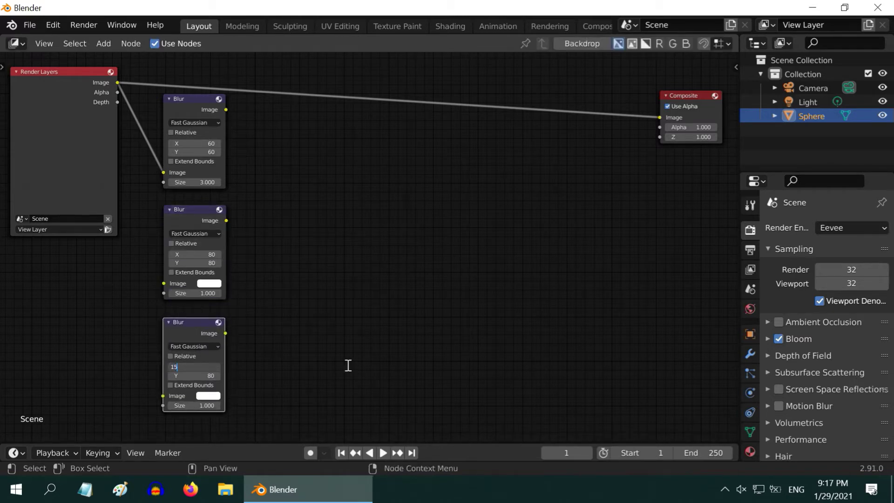
pyautogui.write('0')
pyautogui.press('Return')
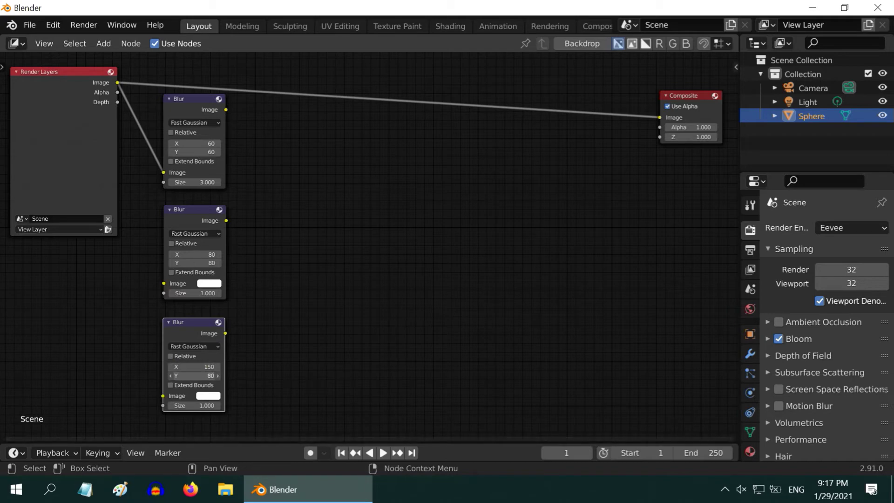
pyautogui.click(195, 376)
pyautogui.write('150')
pyautogui.press('Return')
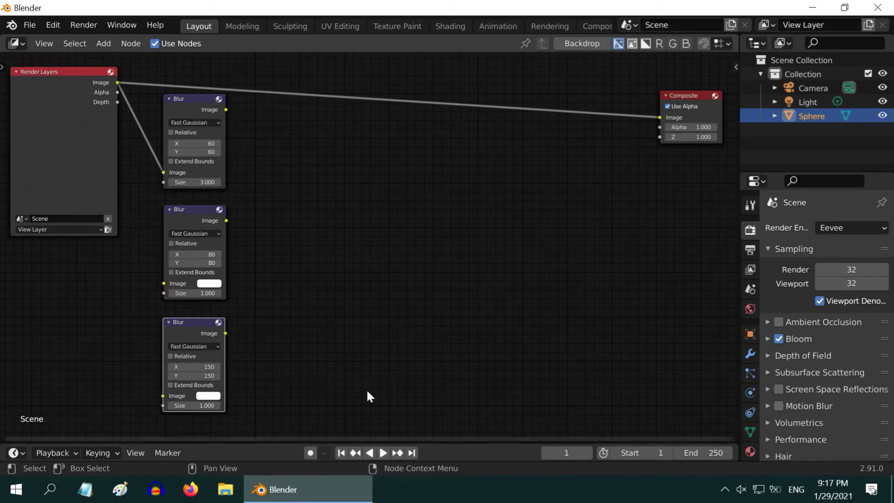
# Set the third Blur node's size to 5 and connect the Render Layers image to the second and third Blur nodes
pyautogui.click(194, 405)
pyautogui.write('1.0')
pyautogui.write('5')
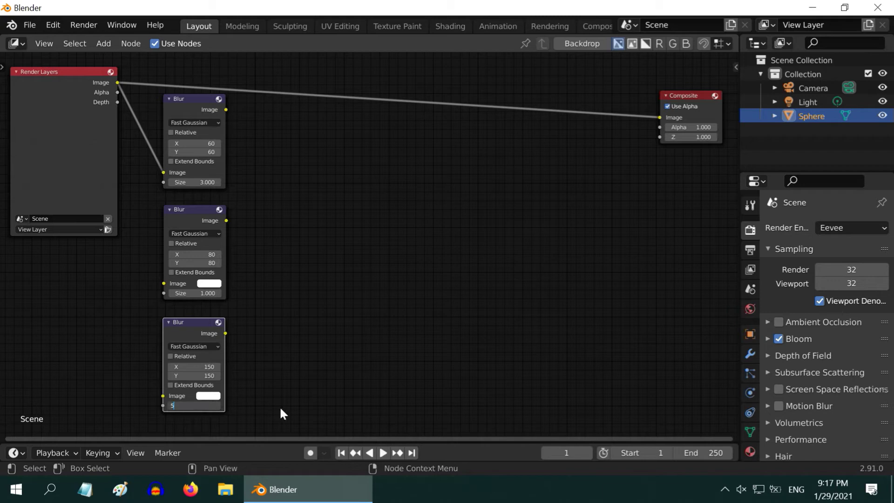
pyautogui.press('Return')
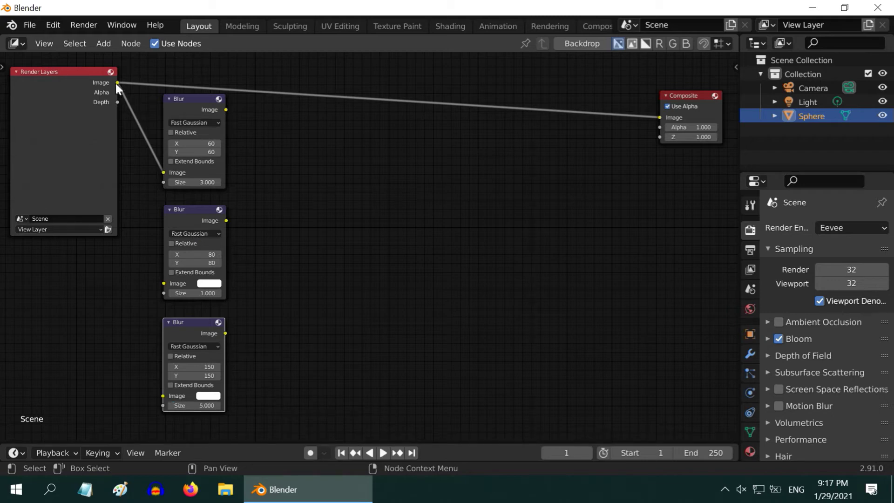
pyautogui.moveTo(117, 83); pyautogui.dragTo(163, 283)
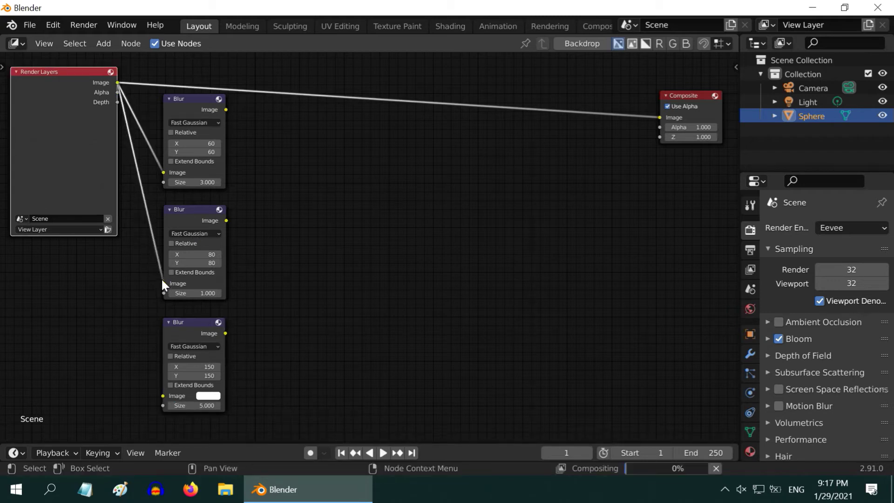
pyautogui.moveTo(118, 83); pyautogui.dragTo(161, 396)
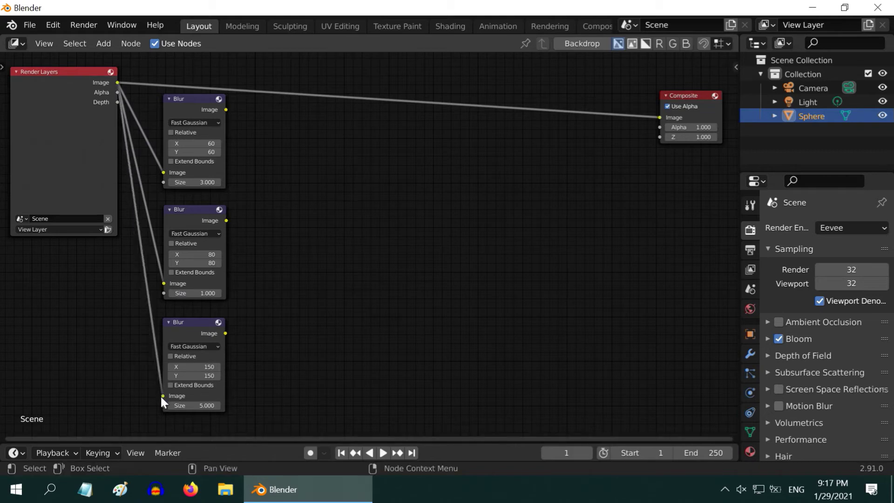
# Add a Glare node beside the first Blur node, with its type set to Fog Glow and quality to Low
pyautogui.click(104, 47)
pyautogui.moveTo(127, 133)
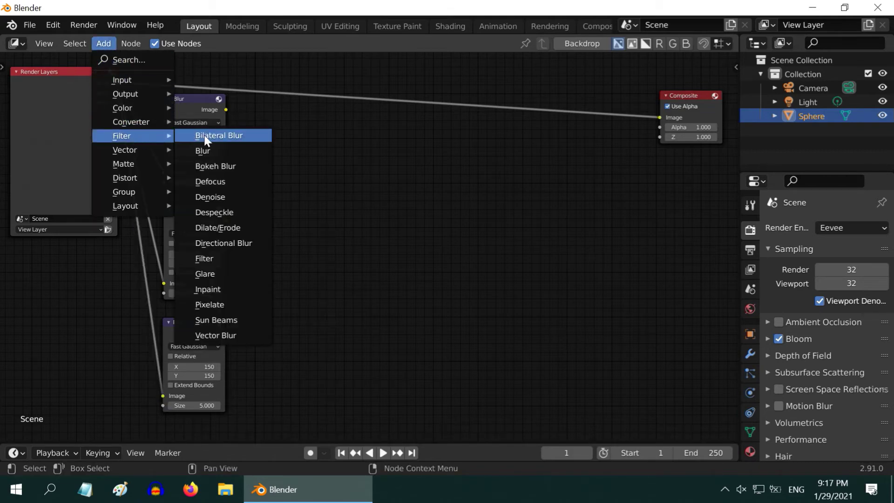
pyautogui.click(223, 274)
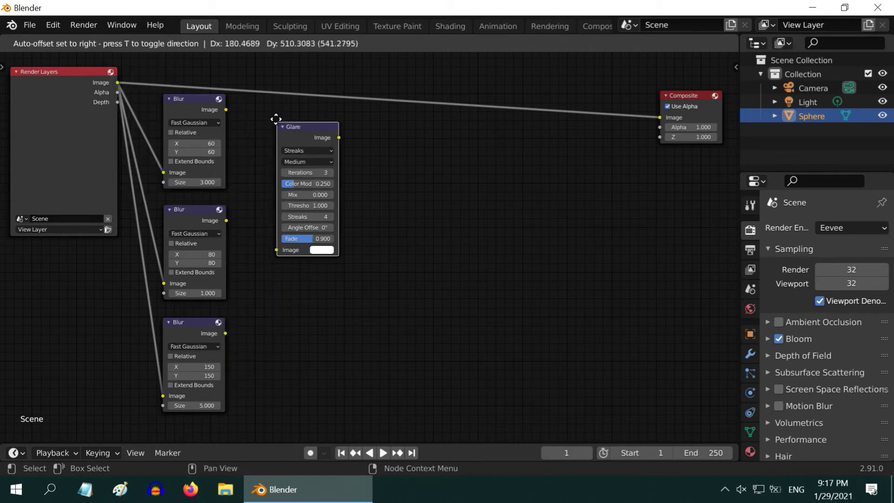
pyautogui.click(262, 98)
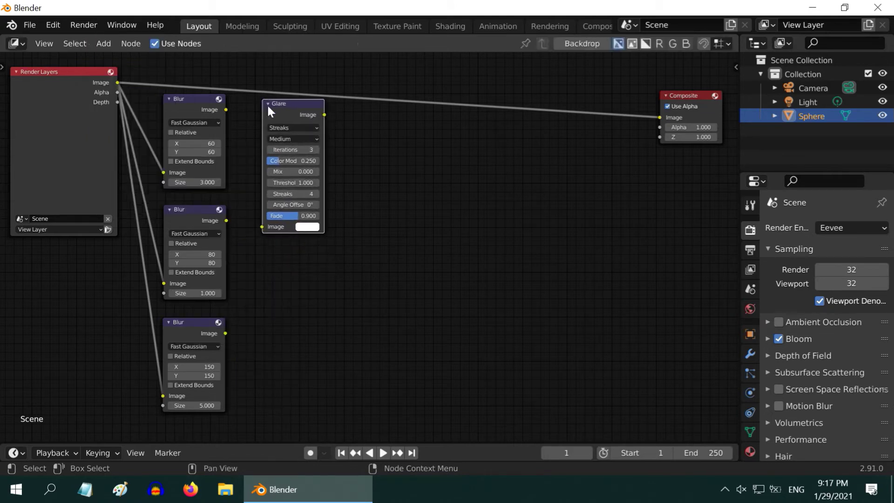
pyautogui.click(302, 127)
pyautogui.click(293, 158)
pyautogui.click(300, 139)
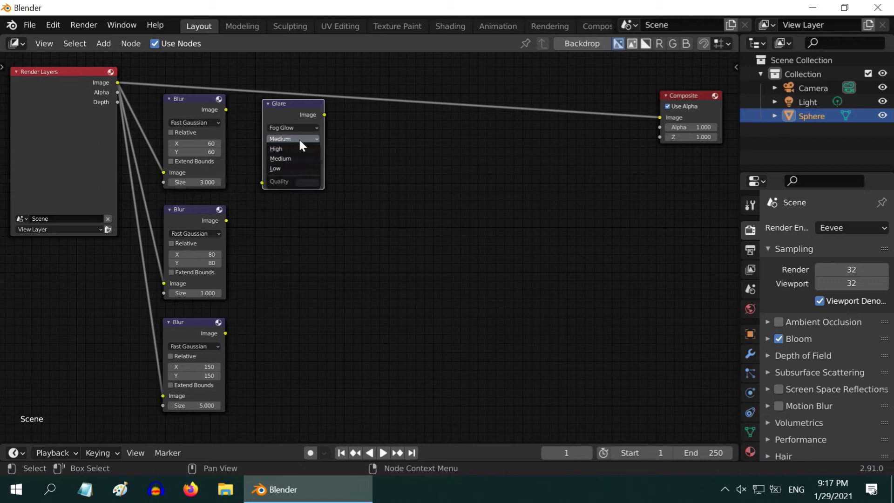
pyautogui.click(289, 169)
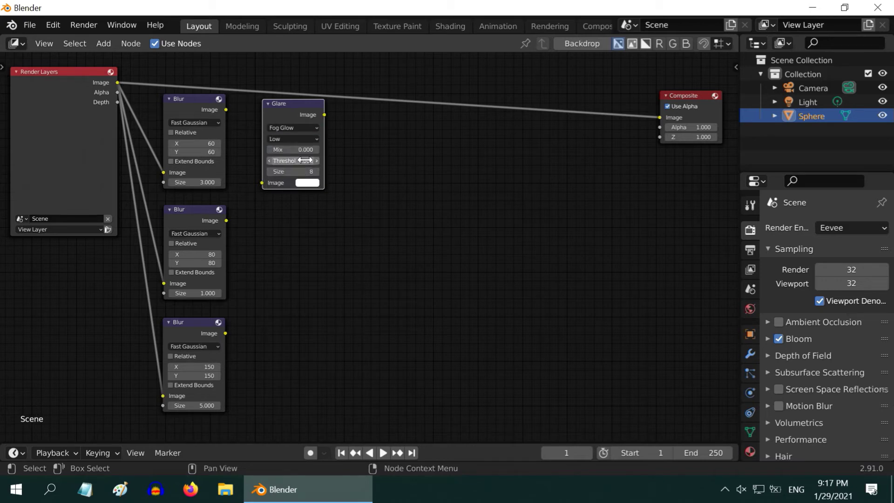
# Set the Glare node's threshold to 0 and size to 9, and feed it the first Blur node's image
pyautogui.click(305, 160)
pyautogui.write('0')
pyautogui.press('Return')
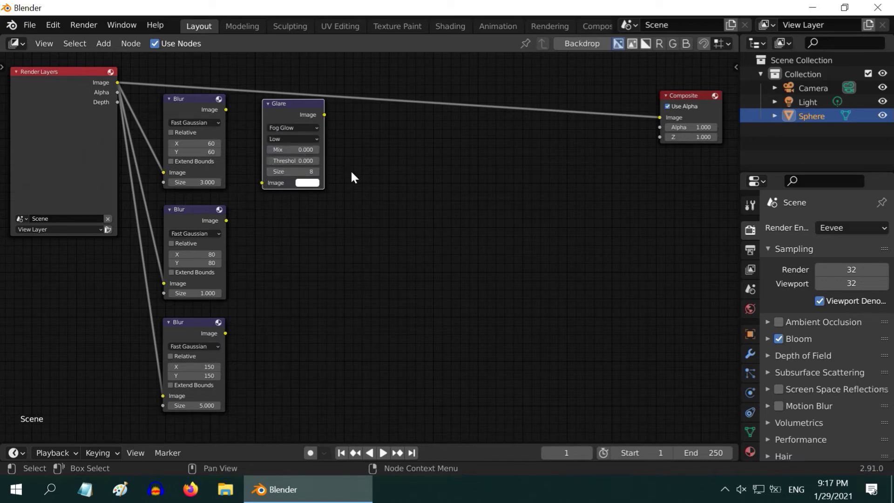
pyautogui.click(310, 171)
pyautogui.write('9')
pyautogui.press('Return')
pyautogui.moveTo(225, 110); pyautogui.dragTo(263, 183)
# Duplicate the Glare node beside the second Blur, set quality to Medium and size to 8, and connect that Blur's image to it
pyautogui.hotkey('shift', 'd')
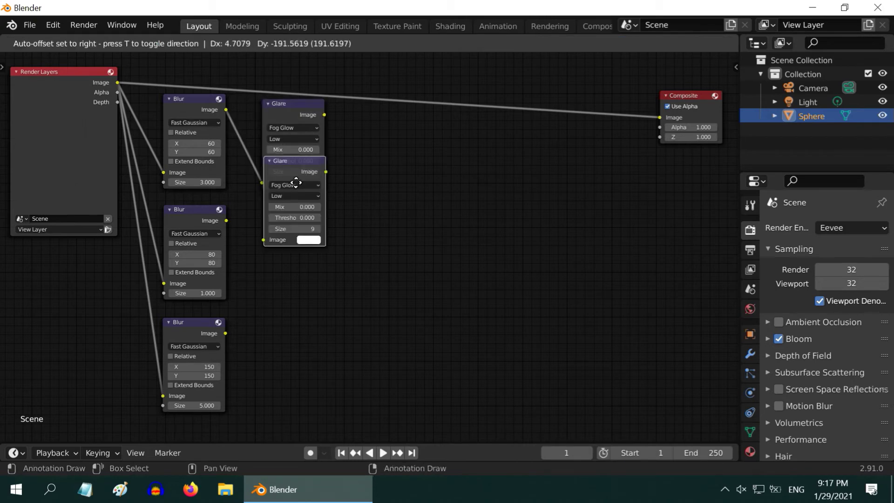
pyautogui.click(297, 214)
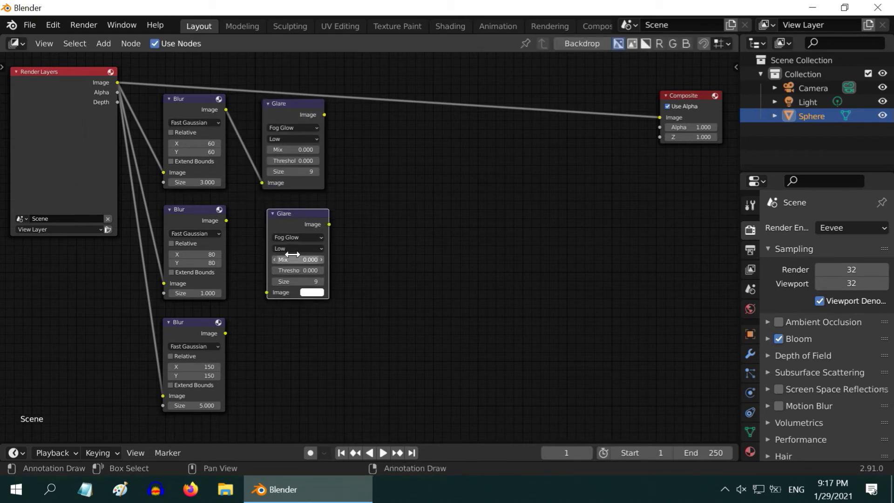
pyautogui.click(294, 245)
pyautogui.click(296, 268)
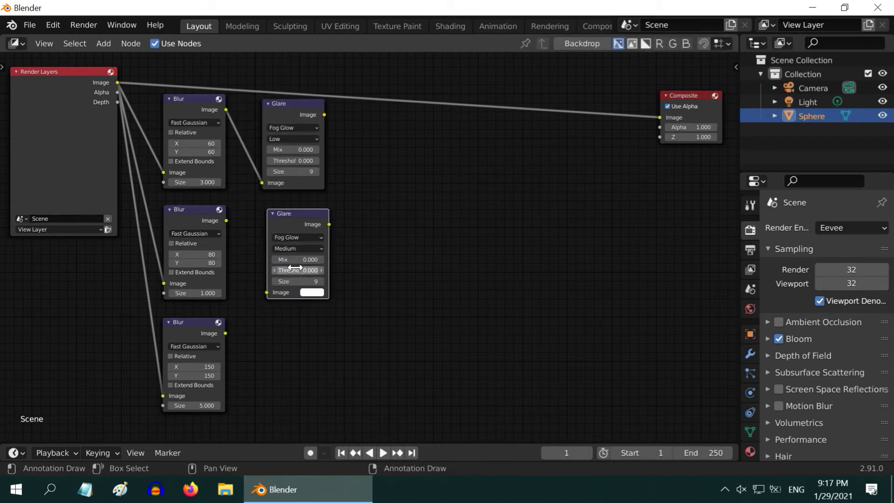
pyautogui.click(317, 282)
pyautogui.write('8')
pyautogui.press('Return')
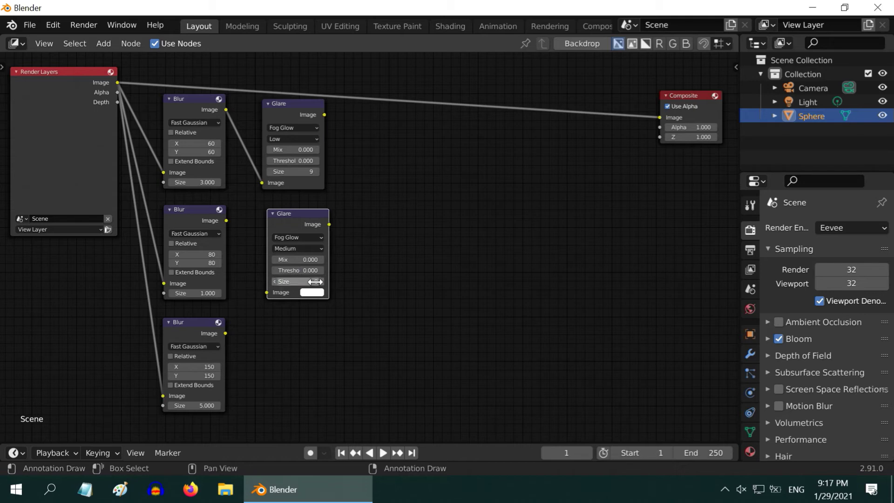
pyautogui.moveTo(225, 220); pyautogui.dragTo(263, 292)
# Duplicate the Medium Glare node beside the third Blur, set quality to High and size to 6, and connect that Blur's image to it
pyautogui.click(296, 215)
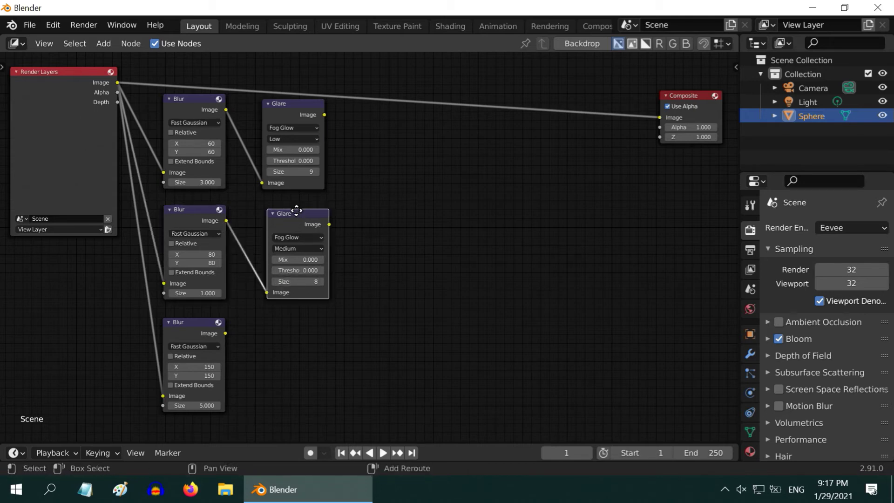
pyautogui.hotkey('shift', 'd')
pyautogui.click(298, 320)
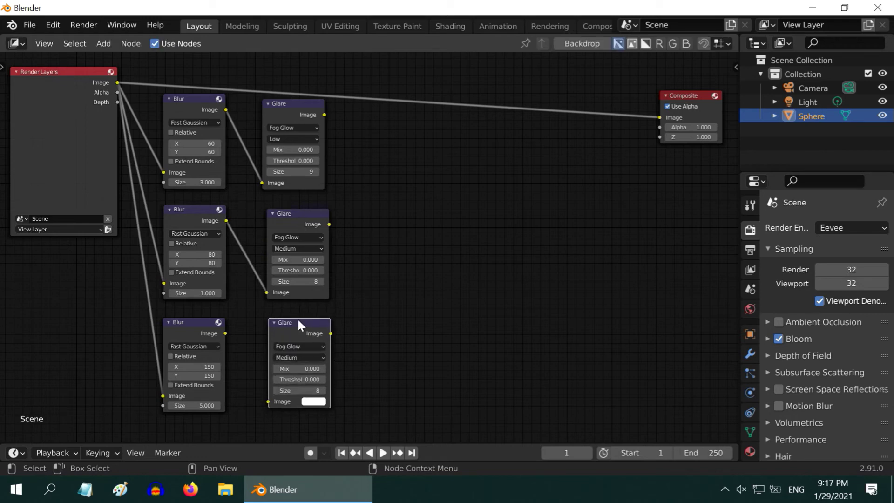
pyautogui.click(301, 358)
pyautogui.click(297, 367)
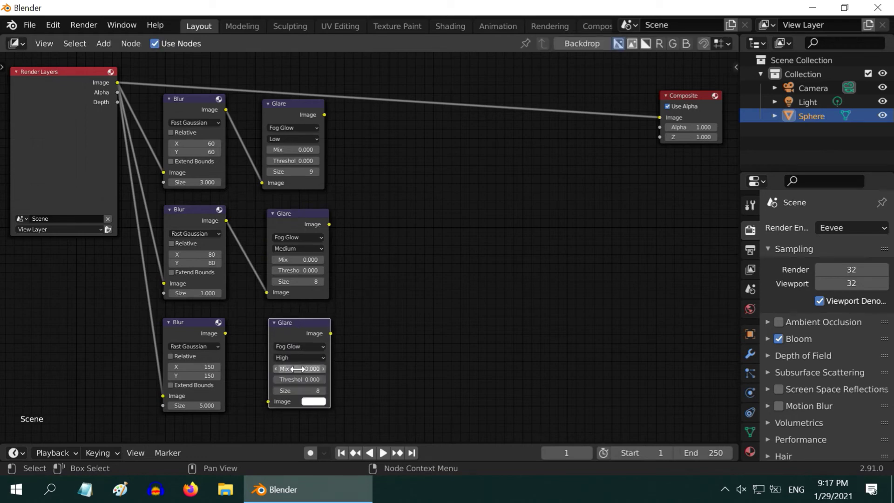
pyautogui.click(311, 388)
pyautogui.write('6')
pyautogui.press('Return')
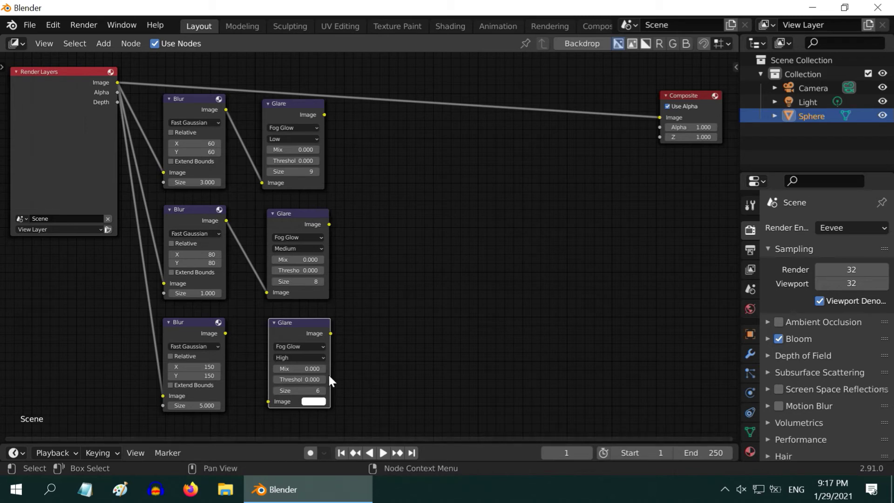
pyautogui.moveTo(226, 333); pyautogui.dragTo(268, 402)
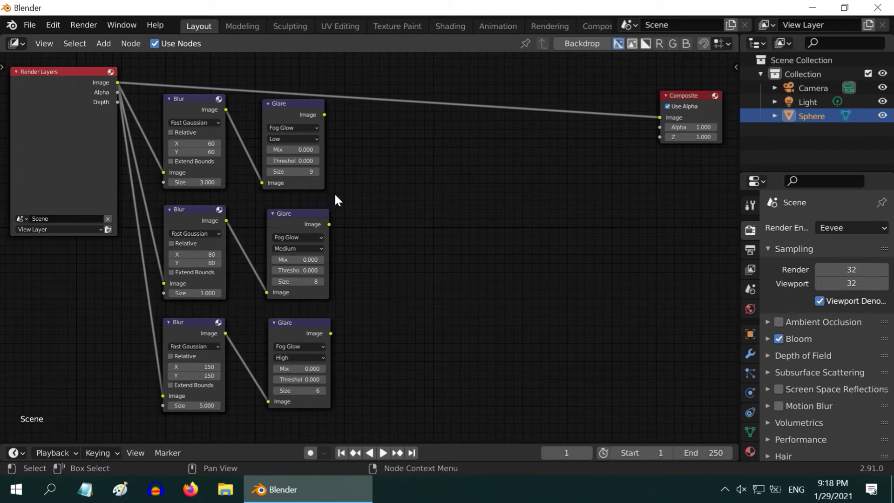
# Place a Math node using Add beside the Glare nodes and connect the first and second Glare images to its two values
pyautogui.click(103, 44)
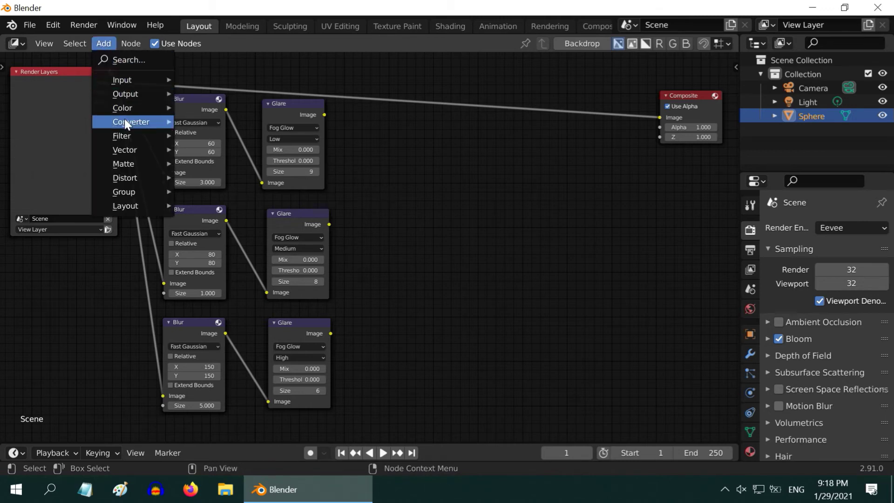
pyautogui.moveTo(125, 120)
pyautogui.click(235, 228)
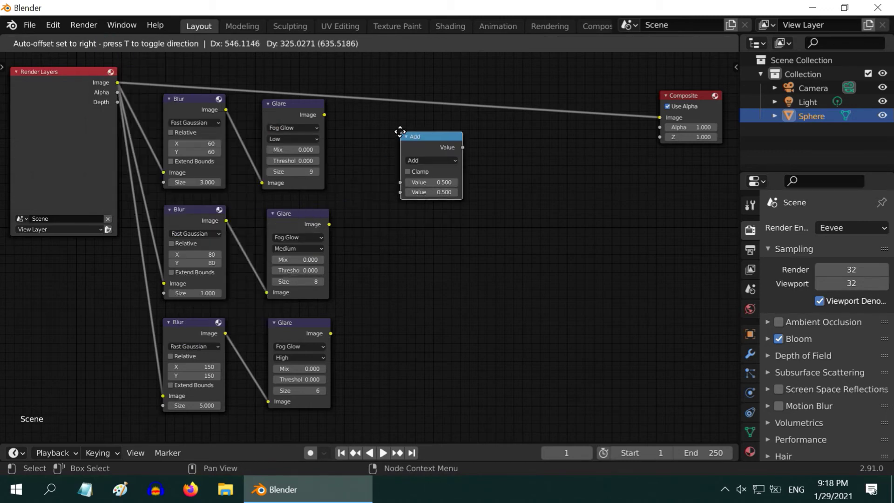
pyautogui.click(399, 129)
pyautogui.moveTo(324, 115); pyautogui.dragTo(401, 182)
pyautogui.moveTo(329, 225); pyautogui.dragTo(401, 191)
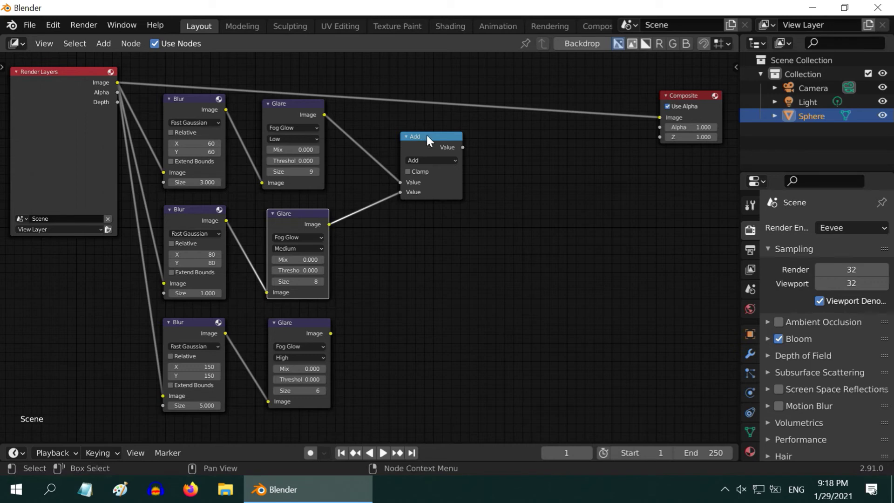
# Duplicate the Add node, feed it the first Add's value and the third Glare's image, and connect its output to the Composite image
pyautogui.hotkey('shift', 'd')
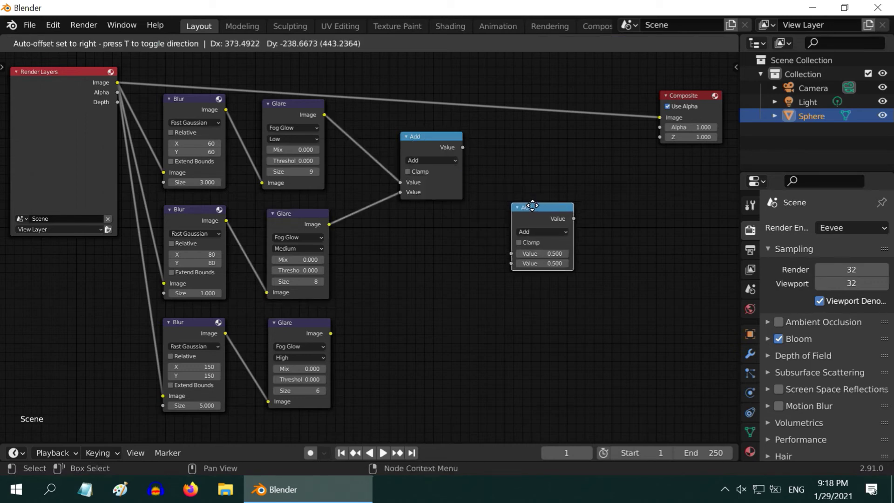
pyautogui.click(521, 204)
pyautogui.moveTo(462, 147); pyautogui.dragTo(501, 251)
pyautogui.moveTo(330, 333); pyautogui.dragTo(500, 261)
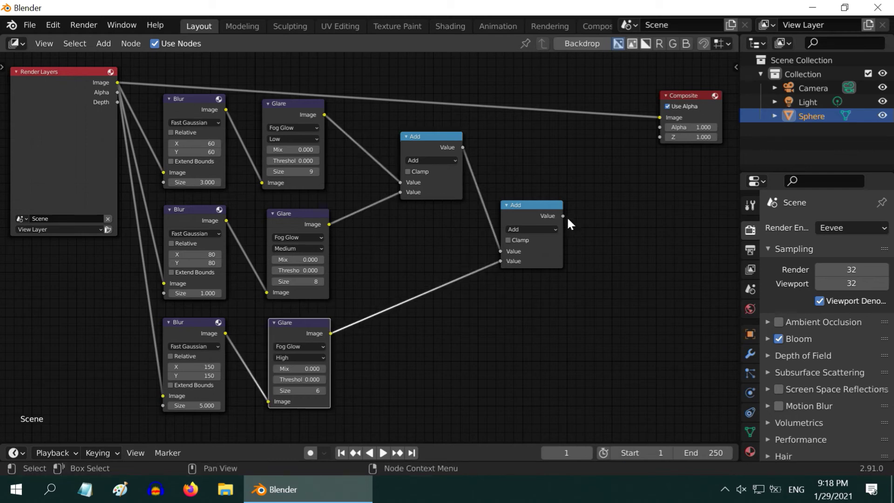
pyautogui.moveTo(562, 216); pyautogui.dragTo(657, 118)
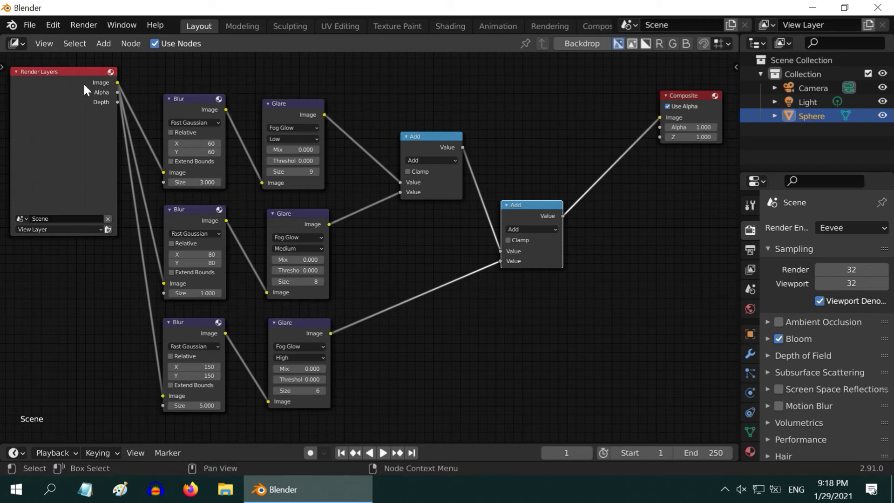
# Switch the editor back to the 3D Viewport, render the image to check the glow, and close the render window
pyautogui.click(18, 43)
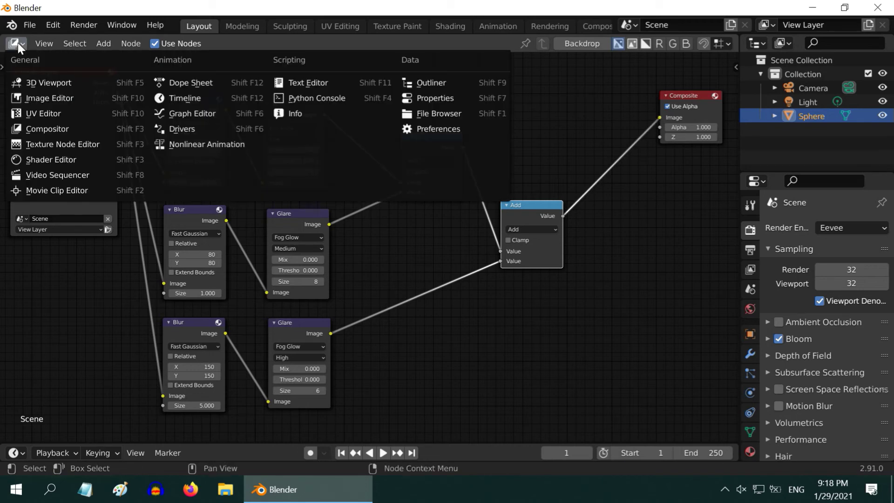
pyautogui.click(44, 81)
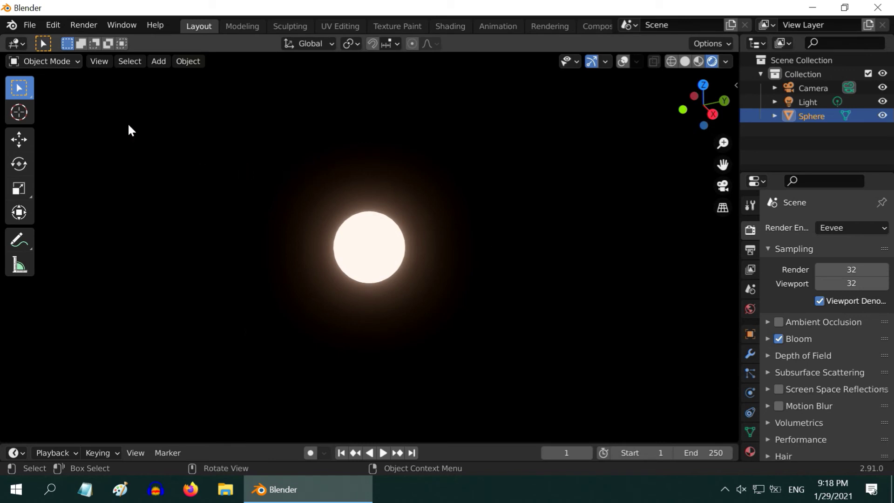
pyautogui.click(83, 25)
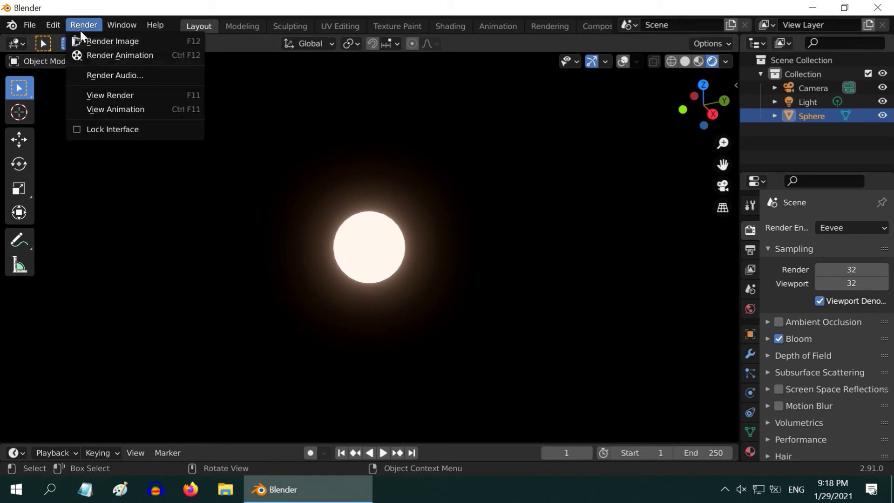
pyautogui.click(103, 42)
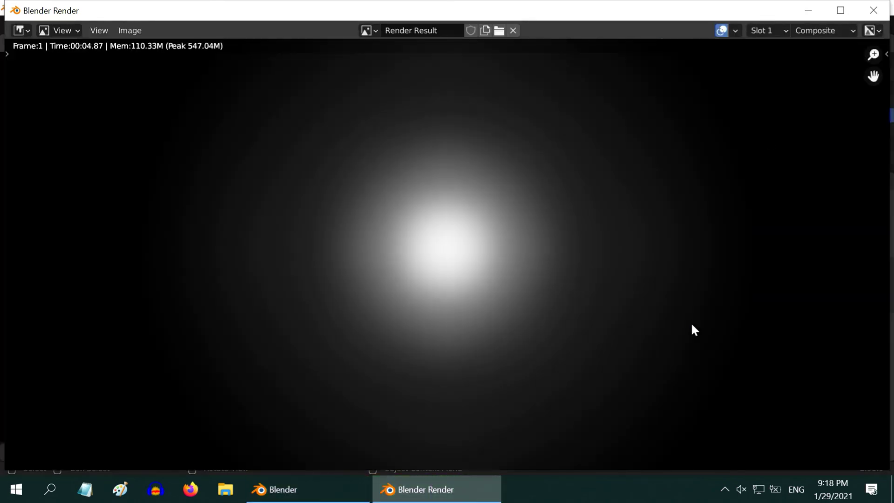
pyautogui.keyDown('ctrl'); pyautogui.moveTo(692, 324); pyautogui.dragTo(697, 343, button='middle'); pyautogui.keyUp('ctrl')
pyautogui.moveTo(700, 356)
pyautogui.keyDown('ctrl'); pyautogui.mouseDown(button='middle')
pyautogui.moveTo(702, 385)
pyautogui.moveTo(680, 337)
pyautogui.moveTo(687, 350)
pyautogui.mouseUp(button='middle'); pyautogui.keyUp('ctrl')
pyautogui.click(870, 11)
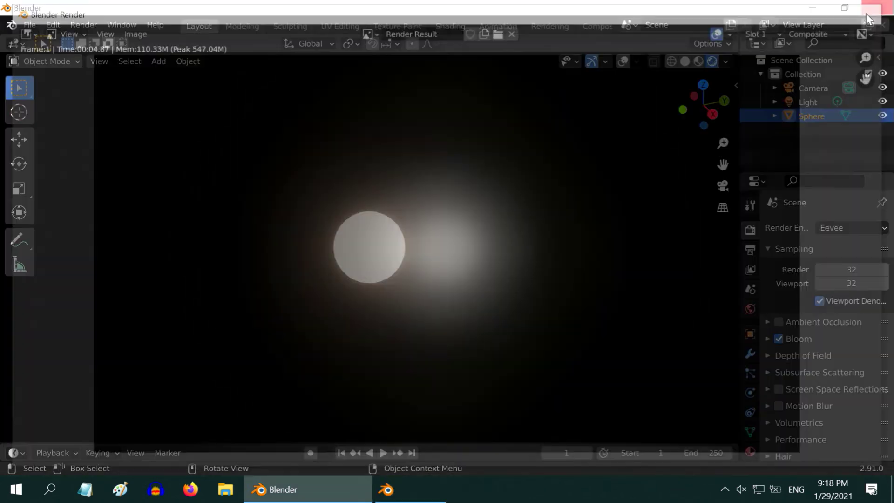
# Set the world background color to a dark grey
pyautogui.click(749, 307)
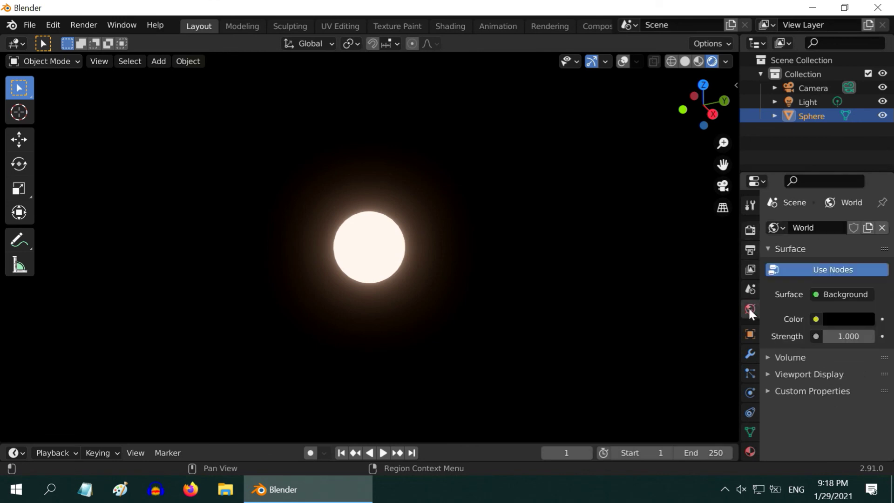
pyautogui.click(865, 319)
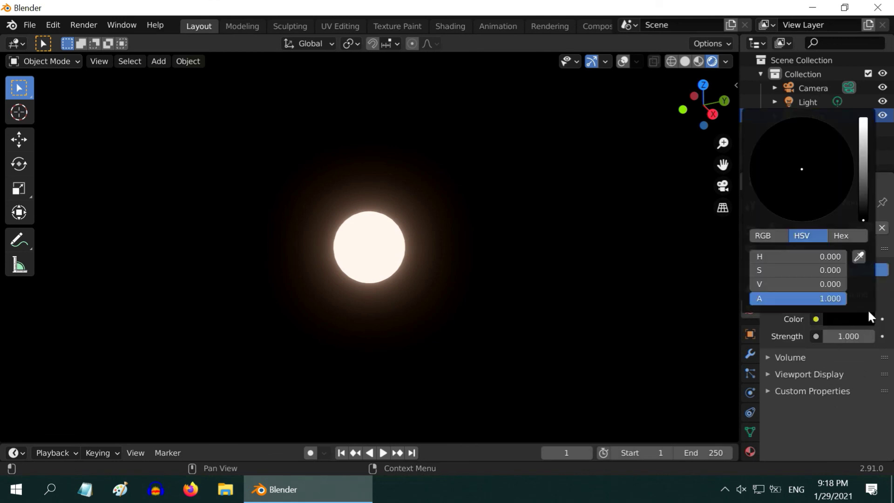
pyautogui.click(861, 208)
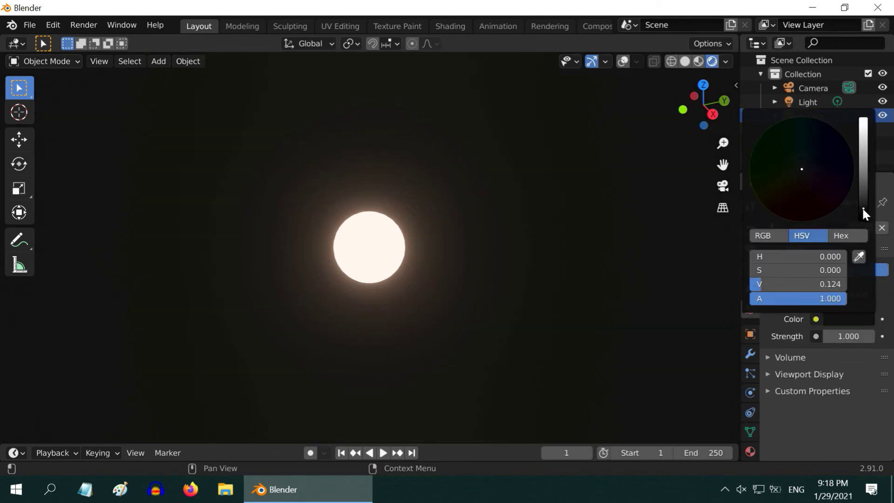
pyautogui.click(862, 203)
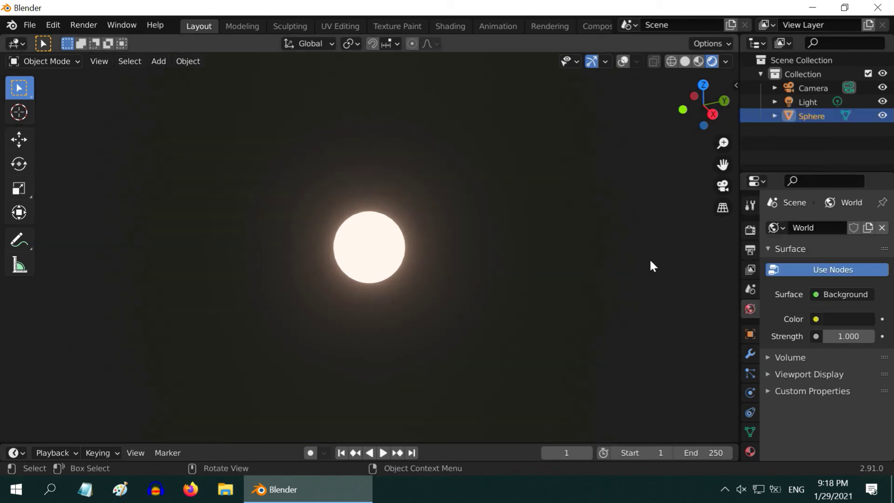
# Render the image again and examine the sphere's glow against the grey background
pyautogui.press('F12')
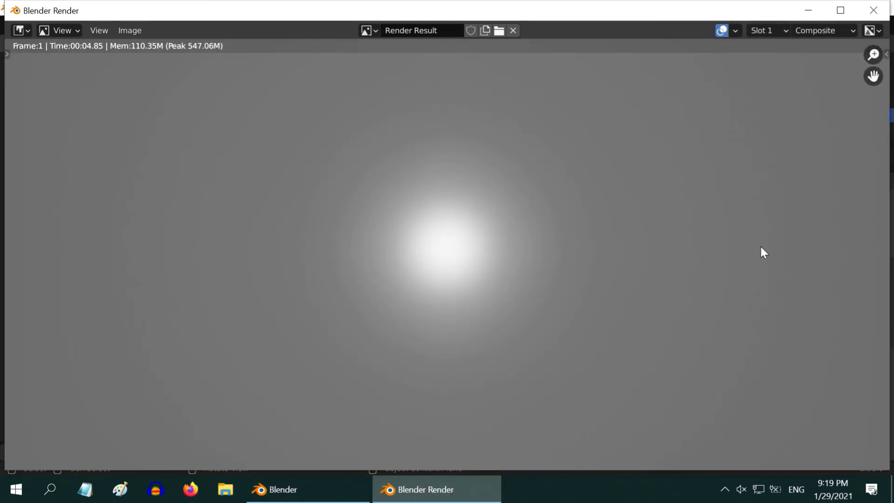
pyautogui.scroll(-3, 763, 247)
pyautogui.scroll(-3, 769, 261)
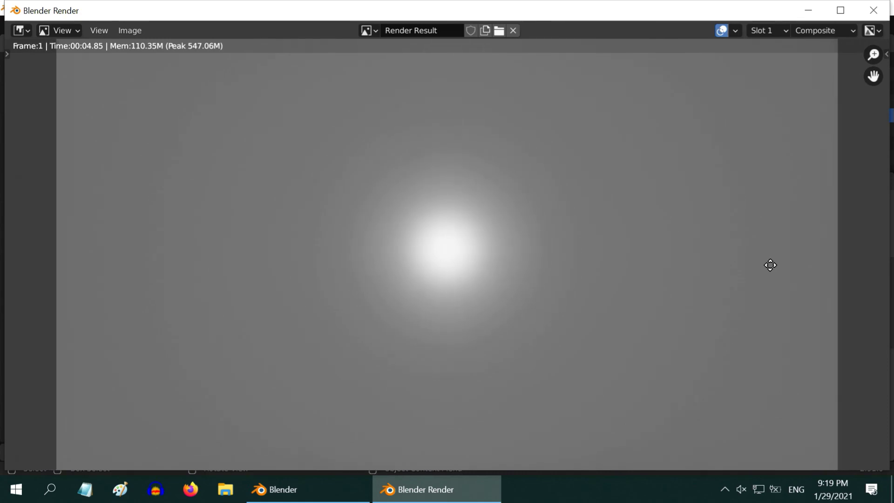